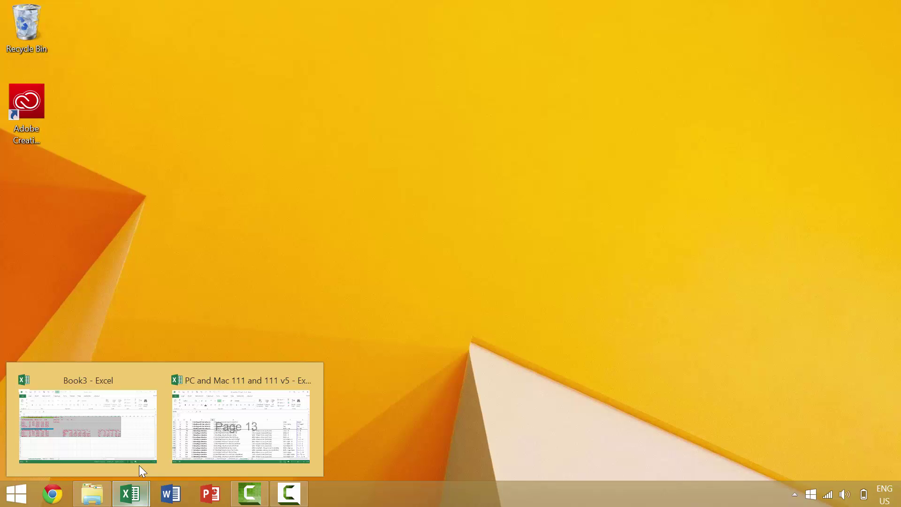
Switch to Book3 and select G1:AC15, then reselect from AC15 back to G1 with Ctrl+Shift+Home
{"action": "left_click", "coordinate": [139, 462]}
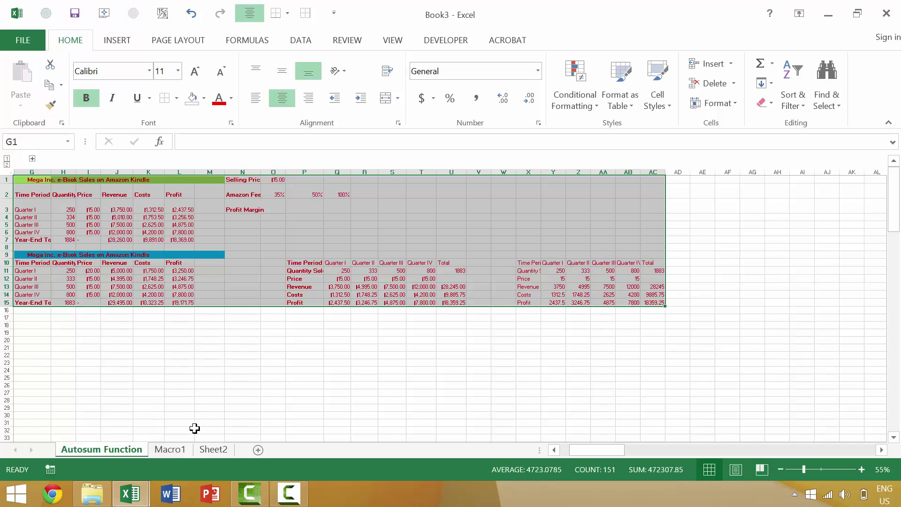
{"action": "left_click", "coordinate": [38, 180]}
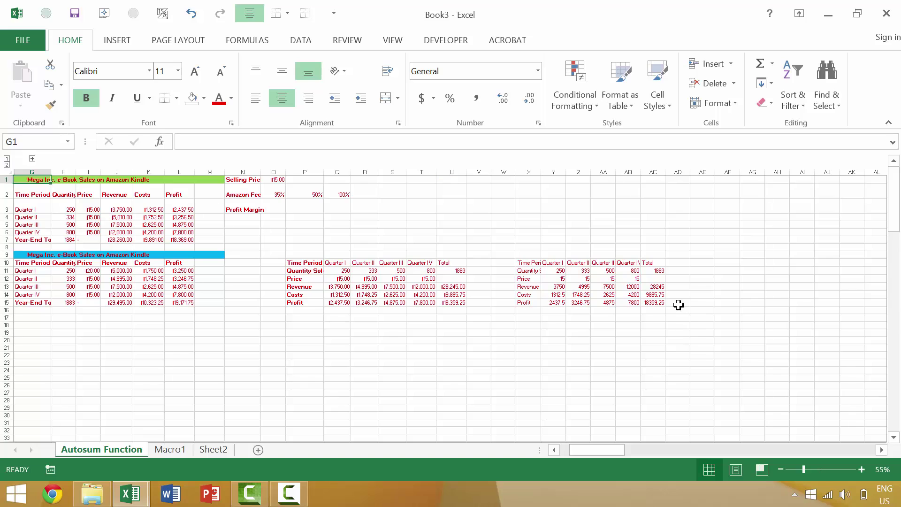
{"action": "left_click", "coordinate": [655, 302], "text": "shift"}
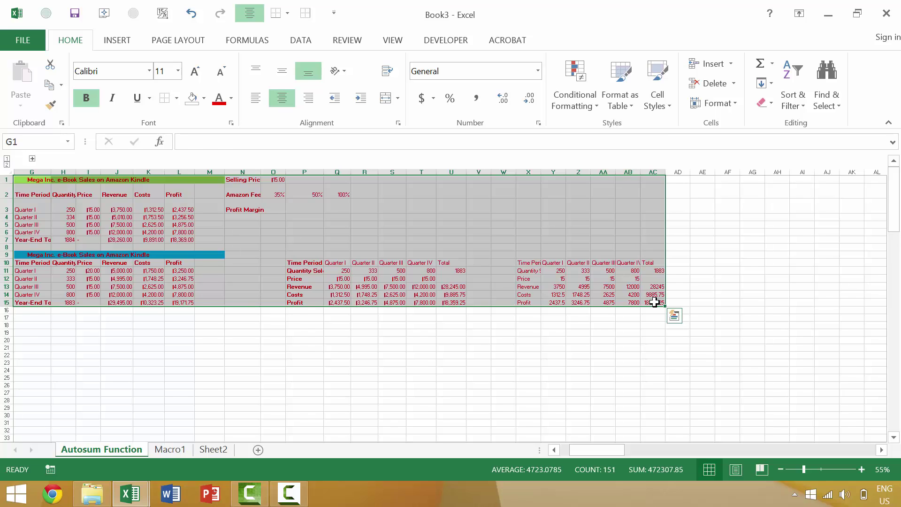
{"action": "left_click", "coordinate": [654, 302]}
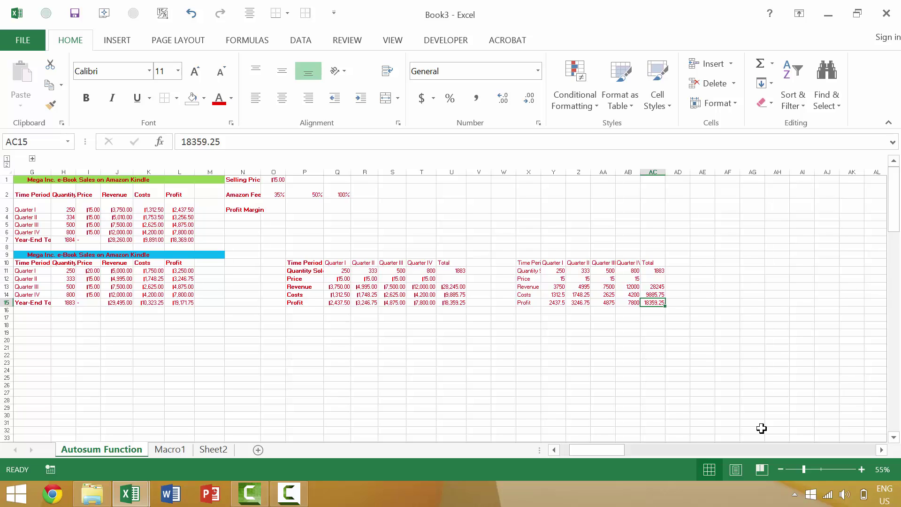
{"action": "key", "text": "ctrl+shift+Home"}
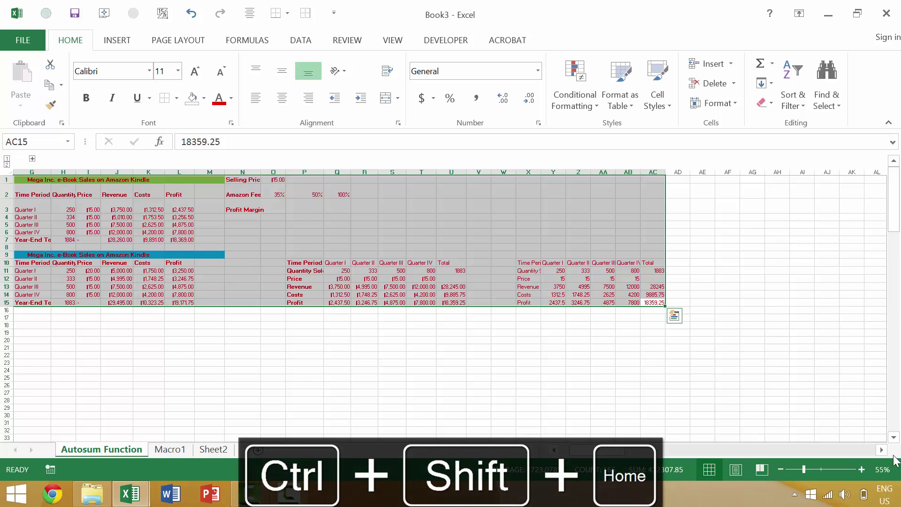
Select from G1 to the last used cell with Ctrl+Shift+End, then add blank worksheet Sheet3
{"action": "left_click", "coordinate": [18, 180]}
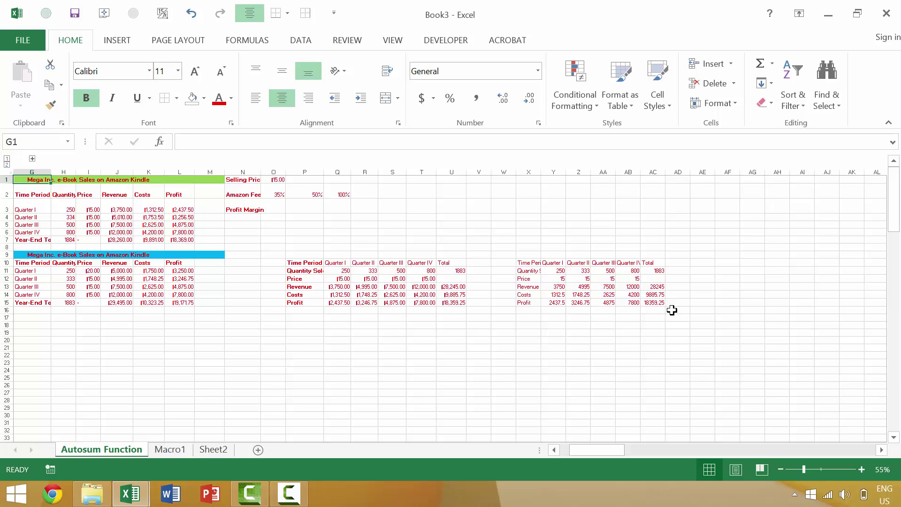
{"action": "key", "text": "ctrl+shift+End"}
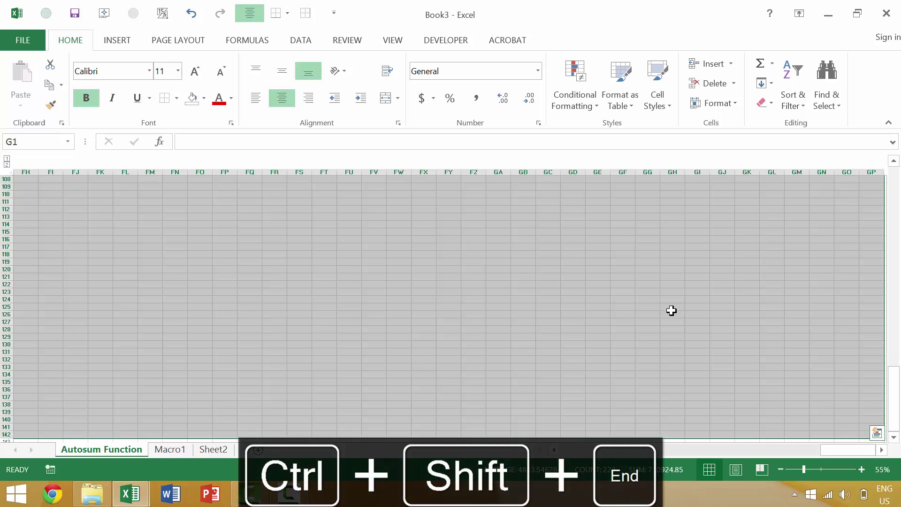
{"action": "scroll", "coordinate": [671, 310], "scroll_direction": "down", "scroll_amount": 3, "text": "ctrl"}
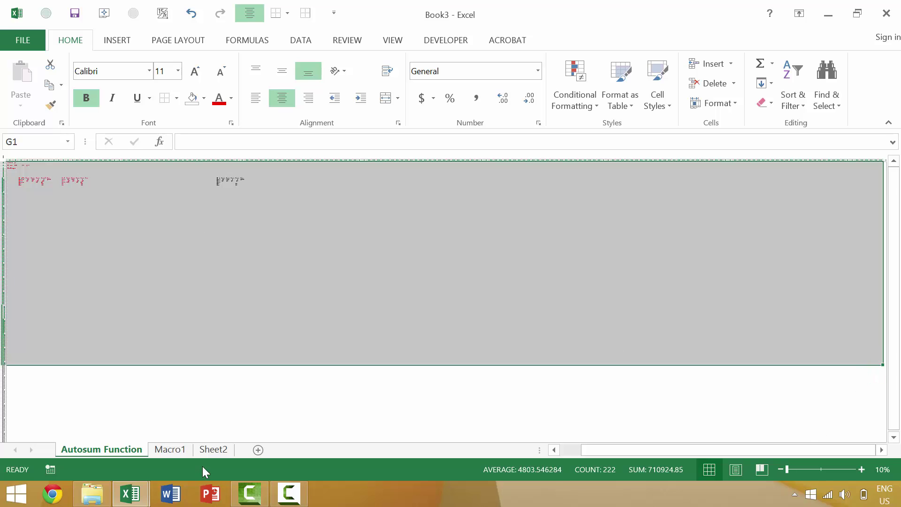
{"action": "left_click", "coordinate": [258, 450]}
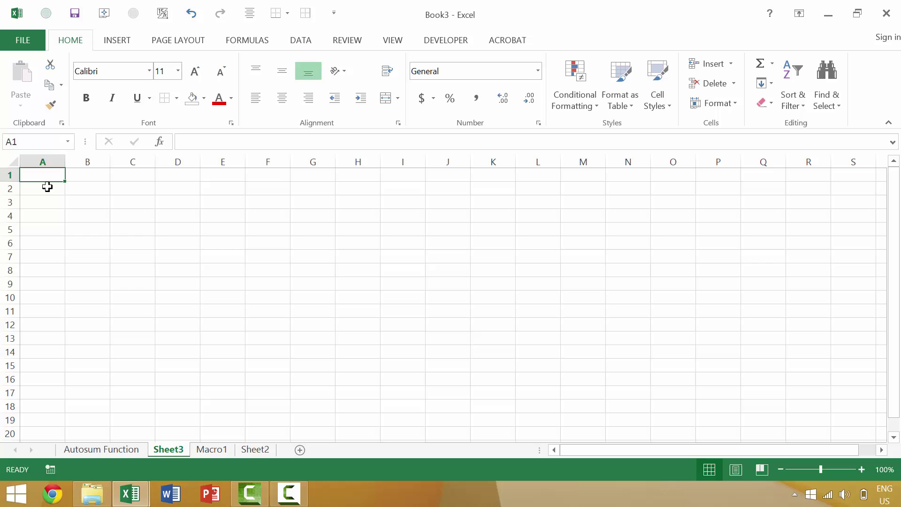
Enter 1, 2, 3, 4, 5 across A1:E1
{"action": "type", "text": "1"}
{"action": "key", "text": "Tab"}
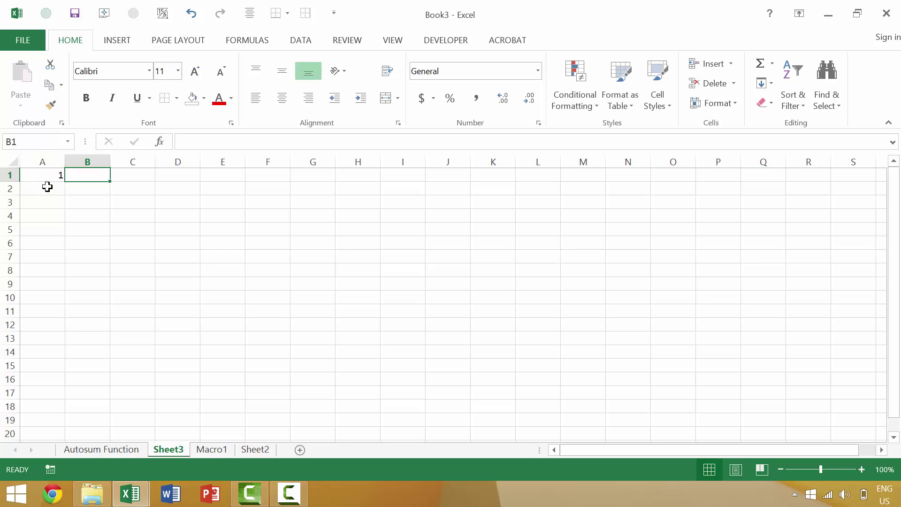
{"action": "type", "text": "2"}
{"action": "key", "text": "Tab"}
{"action": "type", "text": "3"}
{"action": "key", "text": "Tab"}
{"action": "type", "text": "4"}
{"action": "key", "text": "Tab"}
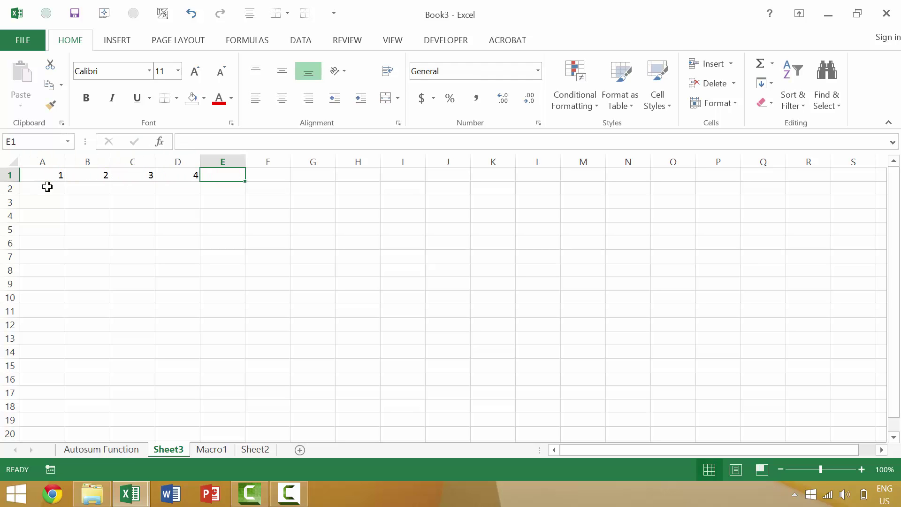
{"action": "type", "text": "5"}
{"action": "key", "text": "Tab"}
{"action": "key", "text": "Left"}
{"action": "key", "text": "Left"}
{"action": "key", "text": "Left"}
{"action": "key", "text": "Left"}
{"action": "key", "text": "Left"}
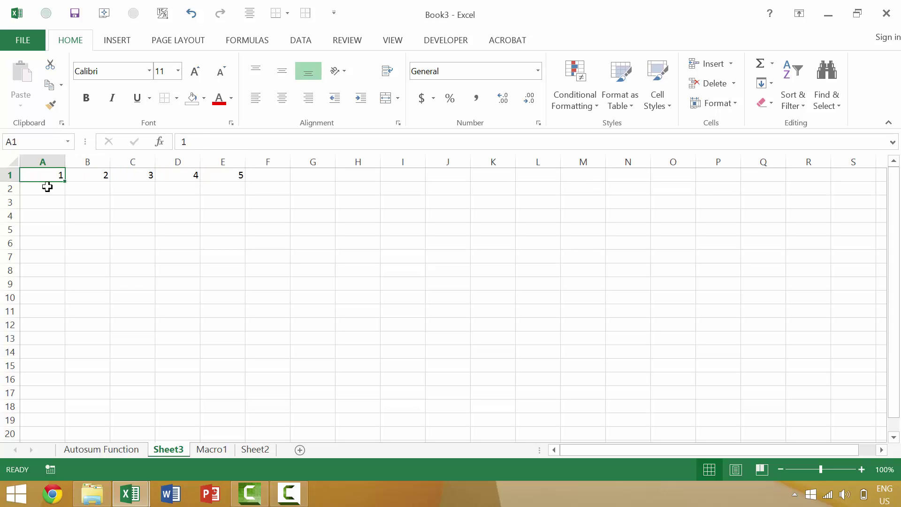
Enter 2 through 6 down A2:A6 and select A1:A6
{"action": "left_click", "coordinate": [47, 186]}
{"action": "type", "text": "2"}
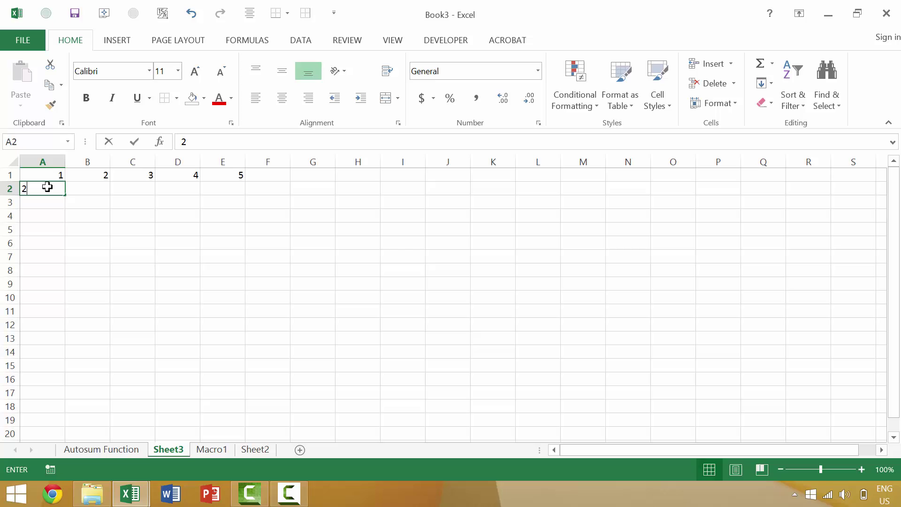
{"action": "key", "text": "Return"}
{"action": "type", "text": "3"}
{"action": "key", "text": "Return"}
{"action": "type", "text": "4"}
{"action": "key", "text": "Return"}
{"action": "type", "text": "5"}
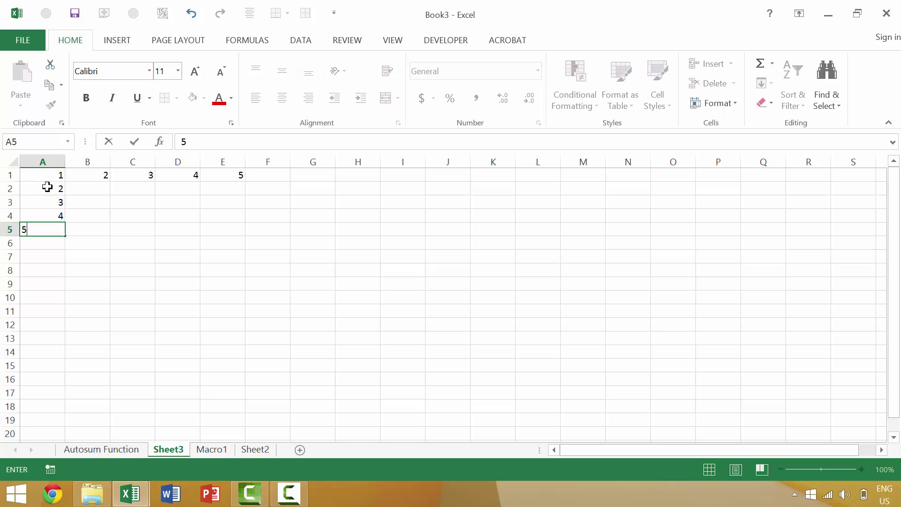
{"action": "key", "text": "Return"}
{"action": "type", "text": "6"}
{"action": "key", "text": "Return"}
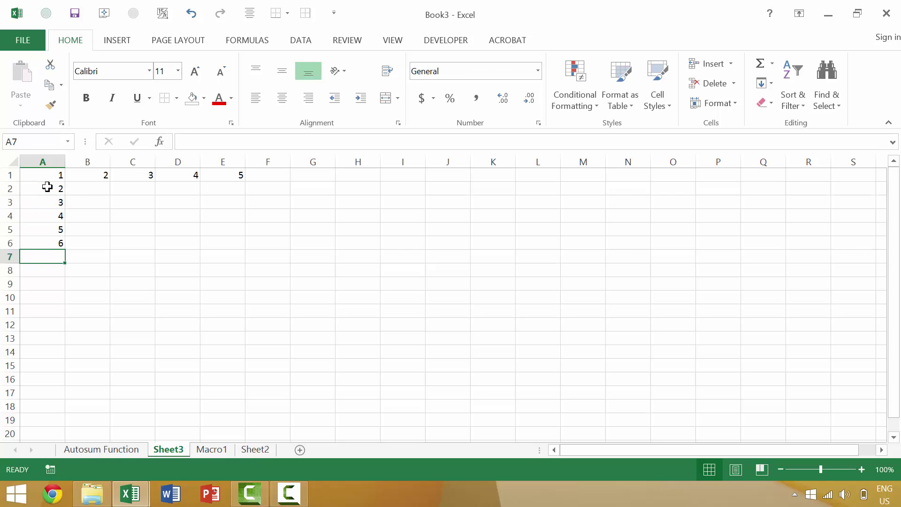
{"action": "left_click", "coordinate": [57, 187]}
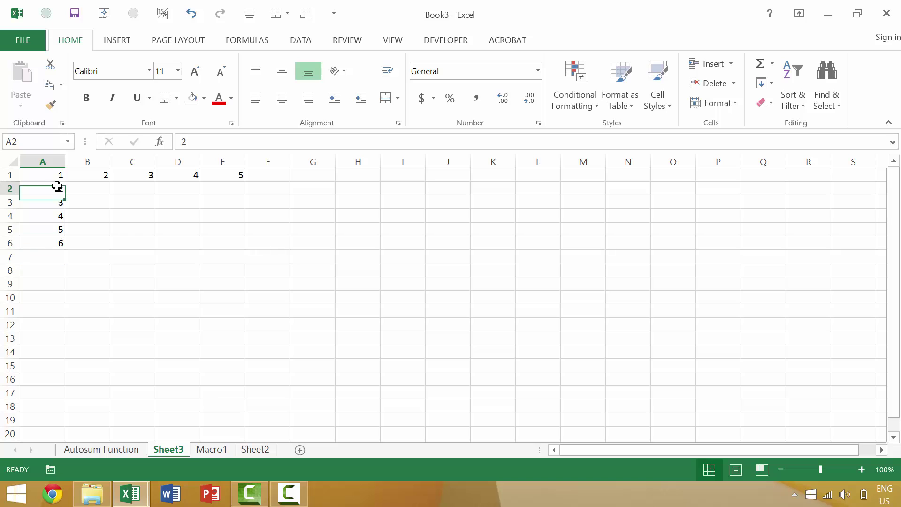
{"action": "left_click_drag", "start_coordinate": [58, 176], "coordinate": [249, 266]}
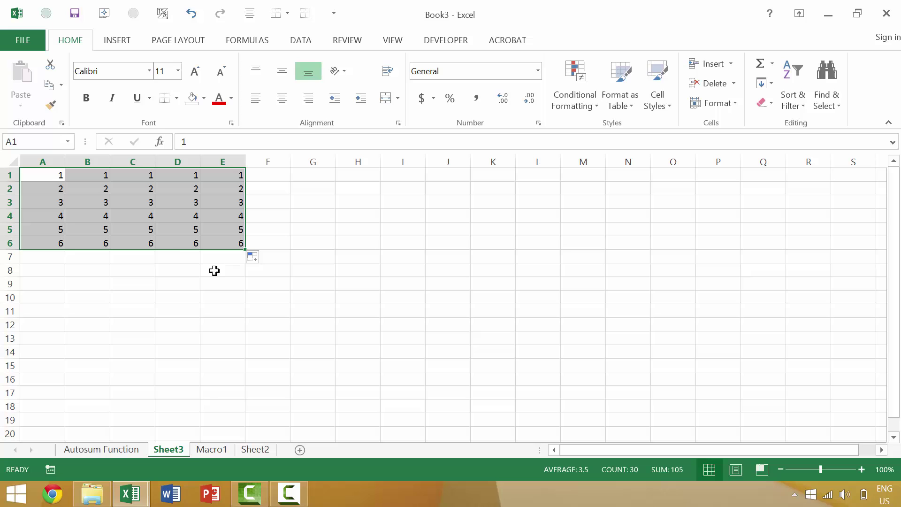
{"action": "left_click", "coordinate": [51, 177]}
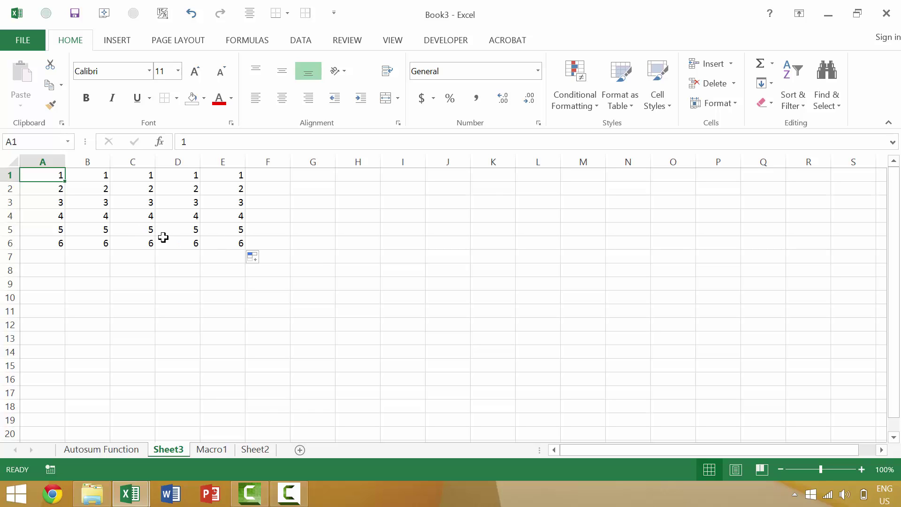
{"action": "key", "text": "ctrl+shift+End"}
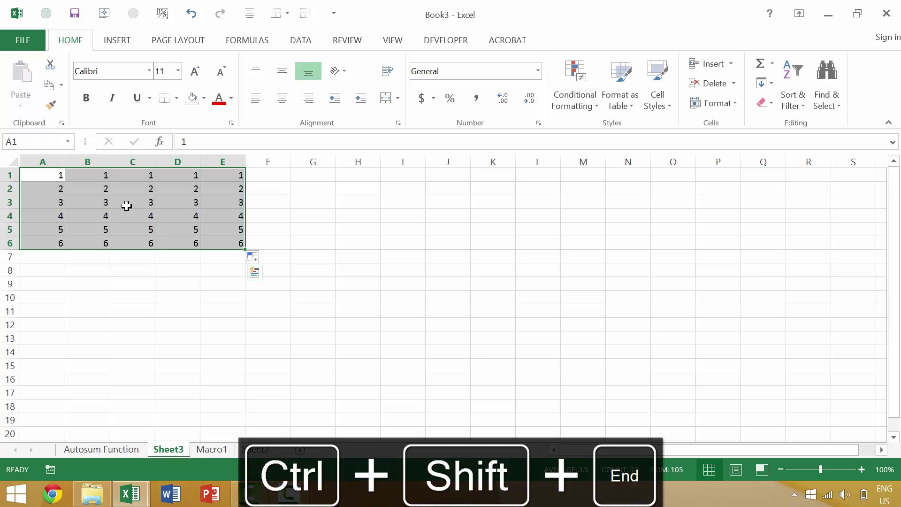
{"action": "left_click", "coordinate": [88, 187]}
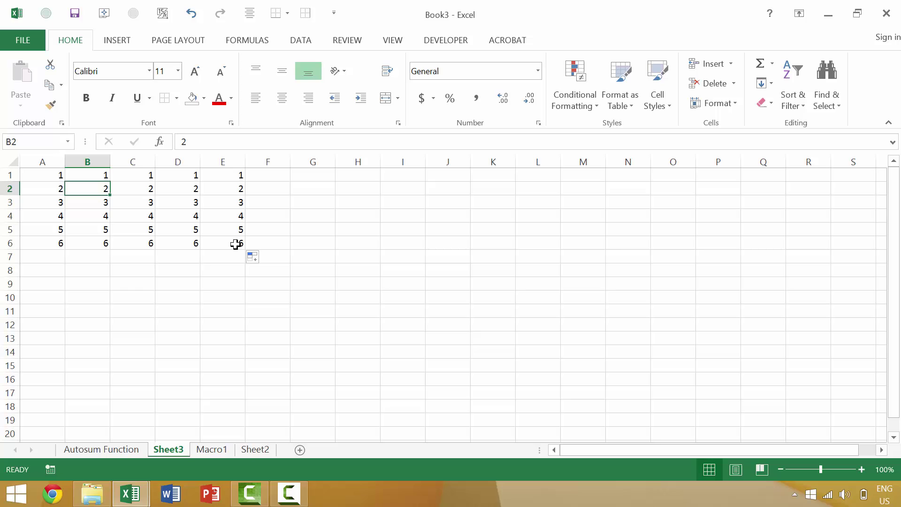
{"action": "key", "text": "ctrl+shift+End"}
{"action": "left_click", "coordinate": [234, 244]}
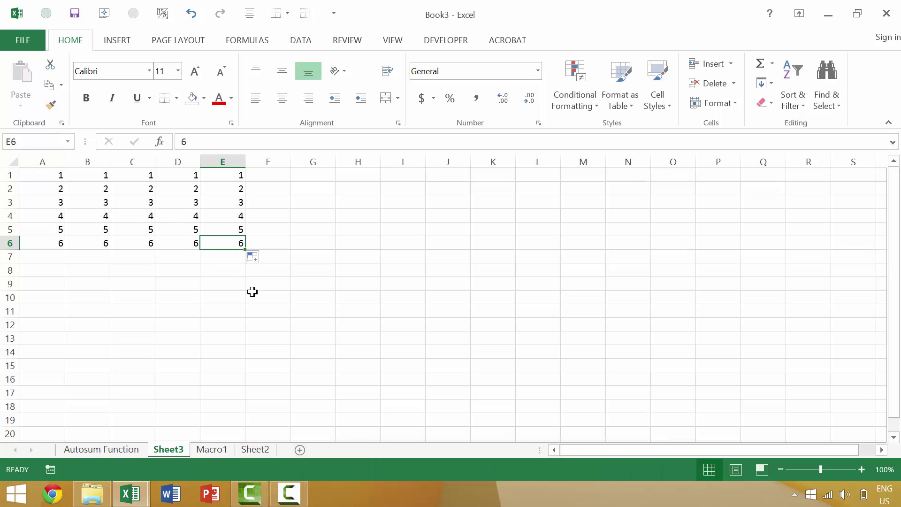
{"action": "key", "text": "ctrl+shift+Home"}
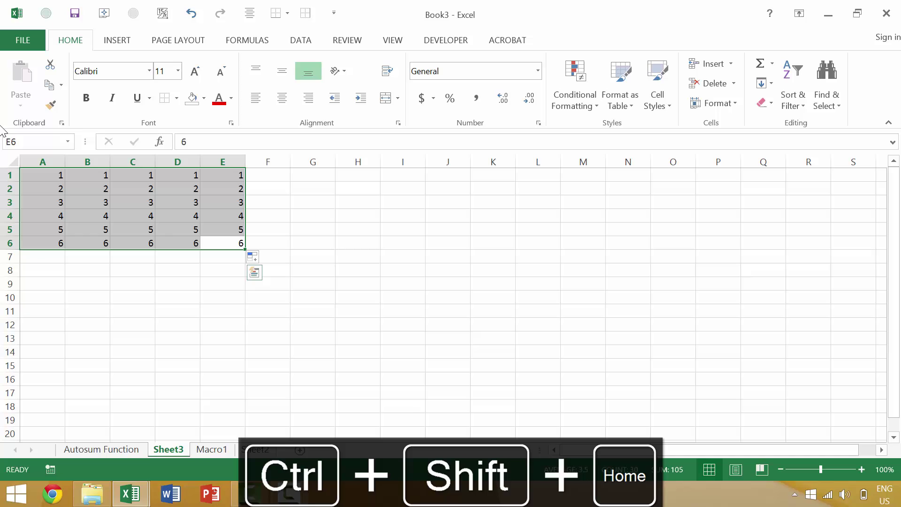
{"action": "left_click", "coordinate": [160, 216]}
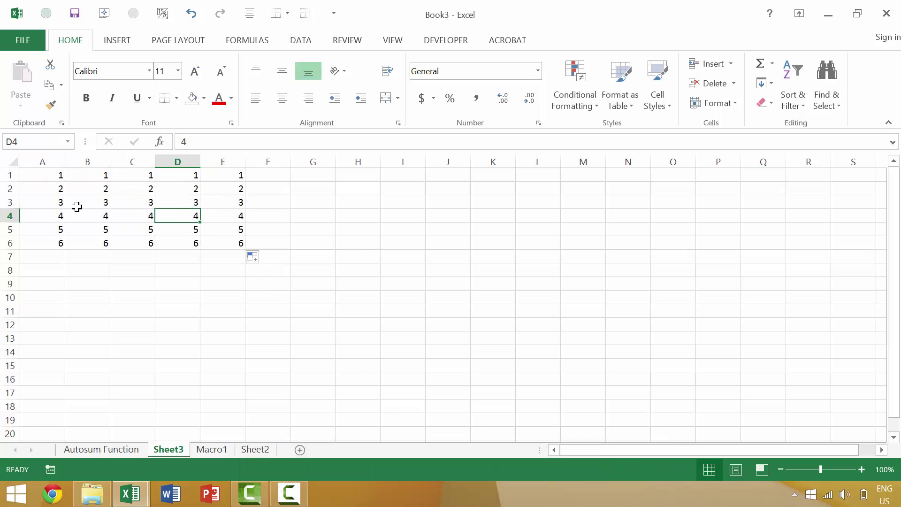
{"action": "key", "text": "ctrl+shift+Home"}
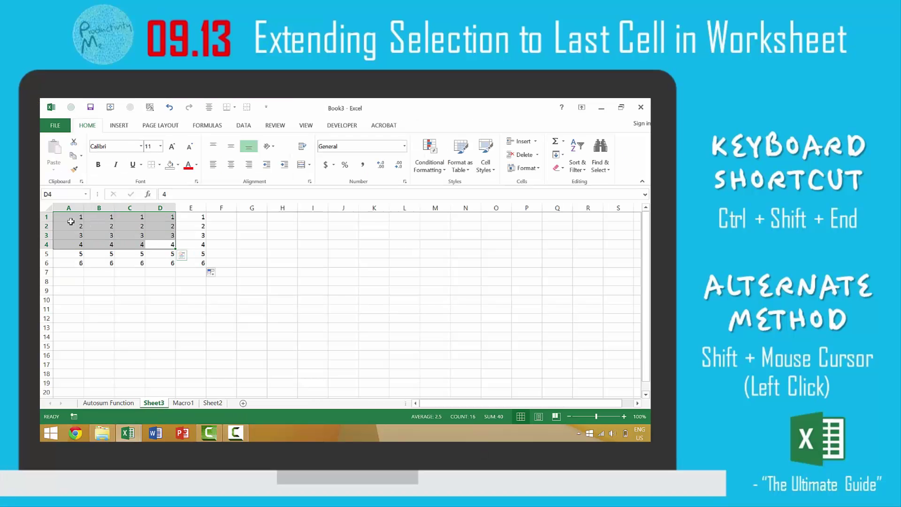
{"action": "left_click", "coordinate": [71, 218]}
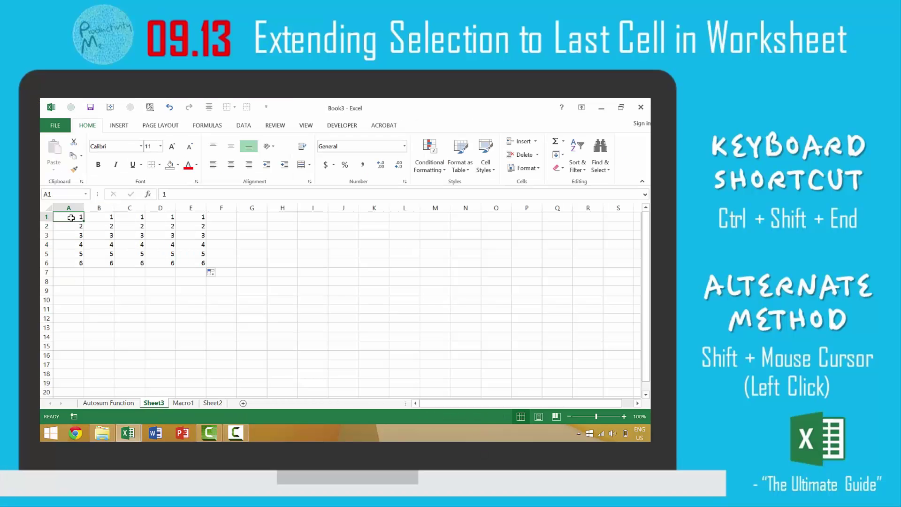
Put 7 in H10 and check that Ctrl+Shift+End from A1 now reaches H10
{"action": "key", "text": "ctrl+shift+End"}
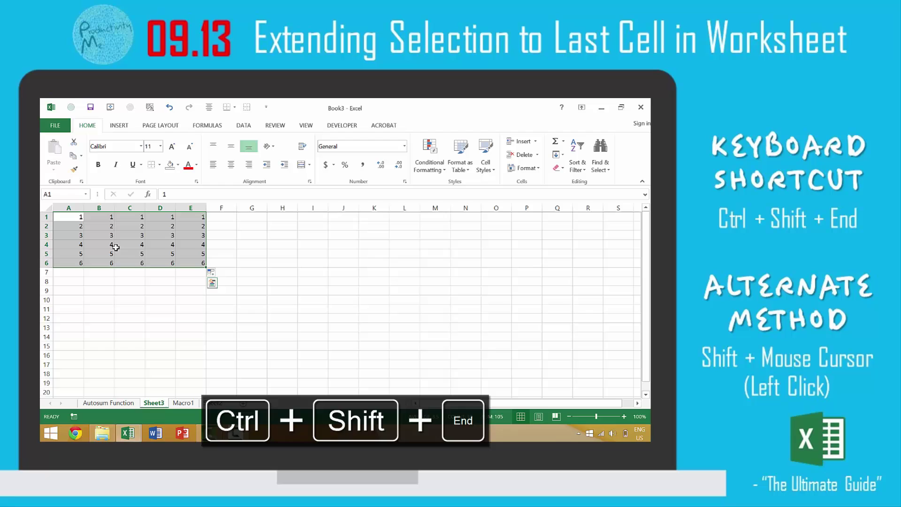
{"action": "left_click", "coordinate": [353, 299]}
{"action": "left_click", "coordinate": [275, 299]}
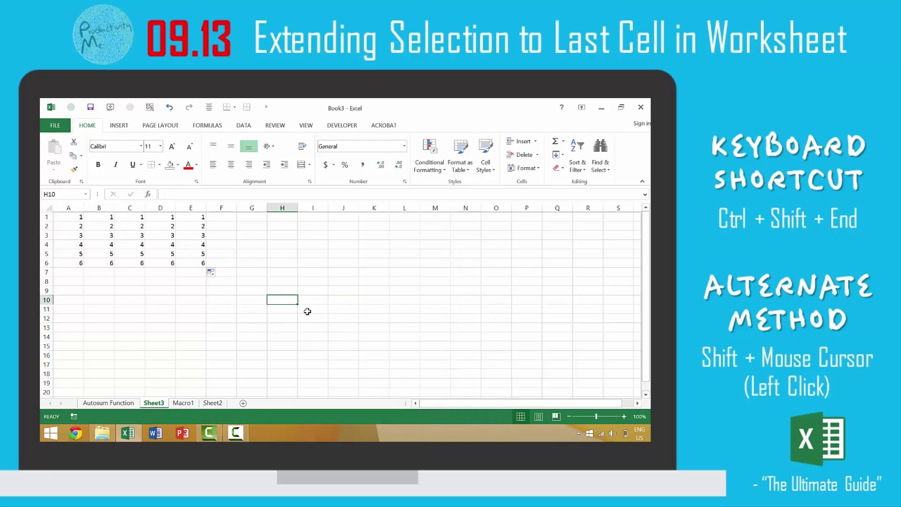
{"action": "type", "text": "7"}
{"action": "key", "text": "Return"}
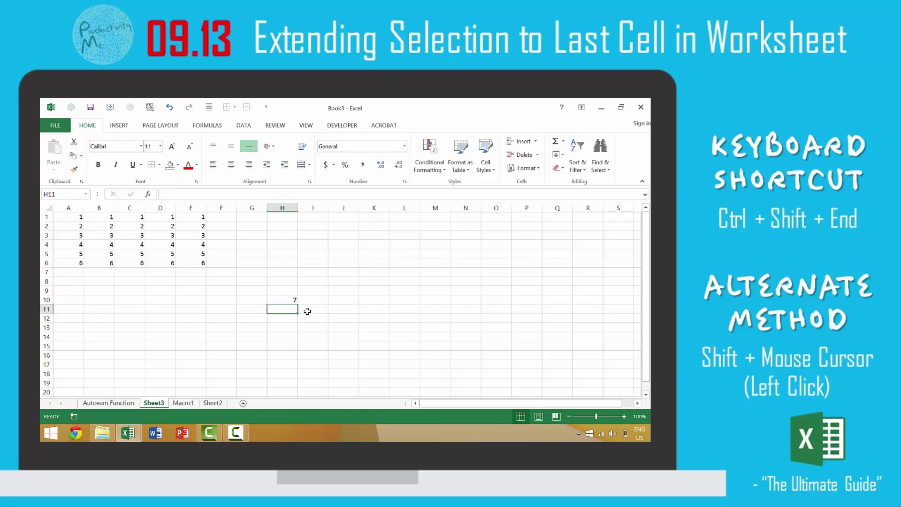
{"action": "left_click", "coordinate": [70, 215]}
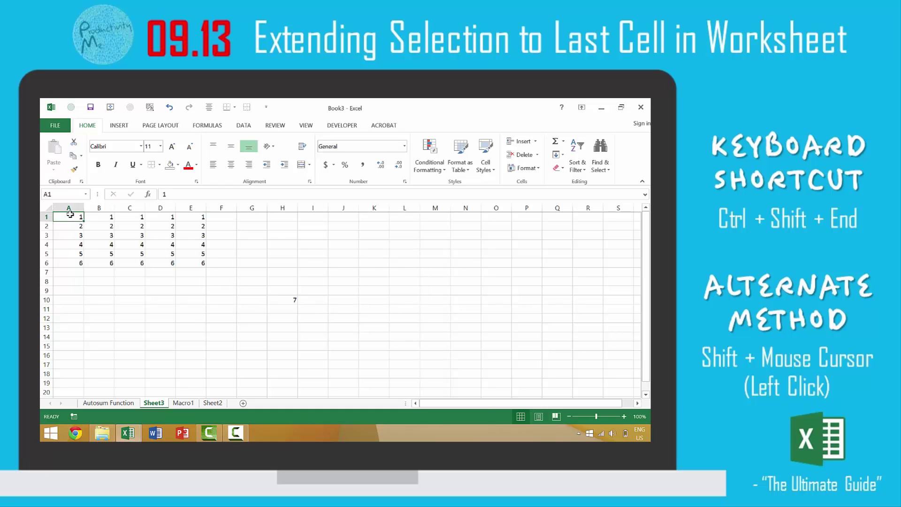
{"action": "key", "text": "ctrl+shift+End"}
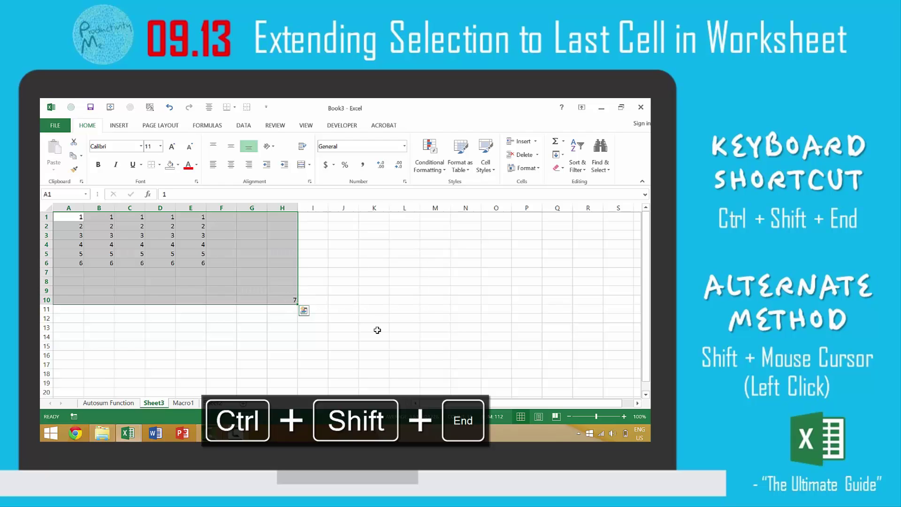
Put 8 in K15, return to A1, and move on to Sheet2
{"action": "left_click", "coordinate": [364, 343]}
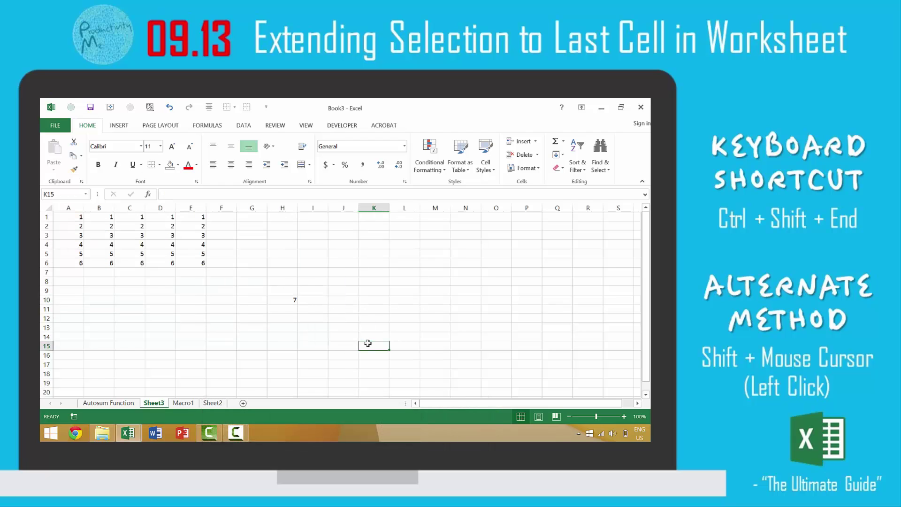
{"action": "type", "text": "8"}
{"action": "key", "text": "Return"}
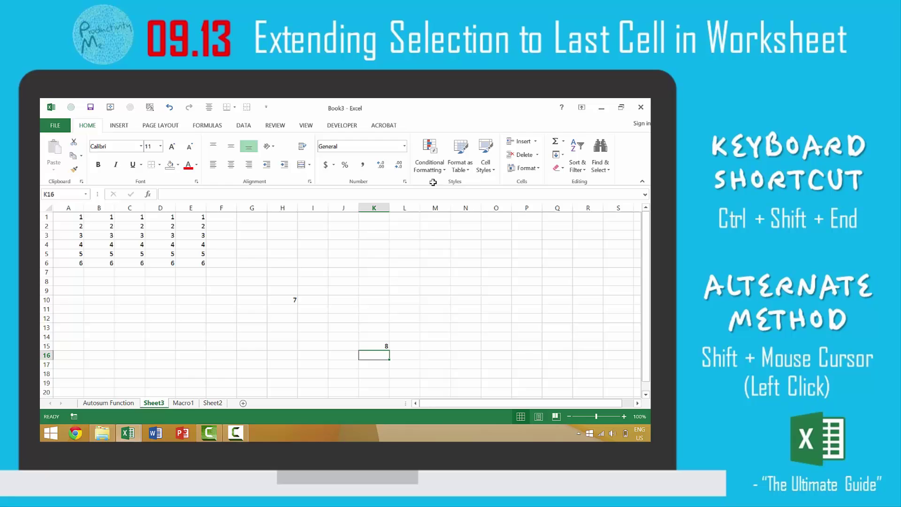
{"action": "left_click", "coordinate": [79, 218]}
{"action": "key", "text": "ctrl+shift+Page_Down"}
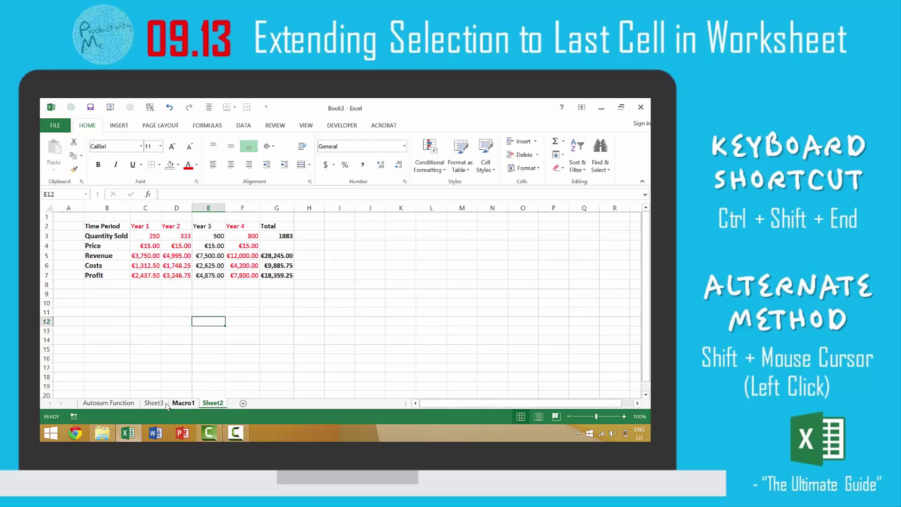
On Sheet3, clear the cells around K15, then select A1:K15 with Ctrl+Shift+End from A1
{"action": "left_click", "coordinate": [156, 402]}
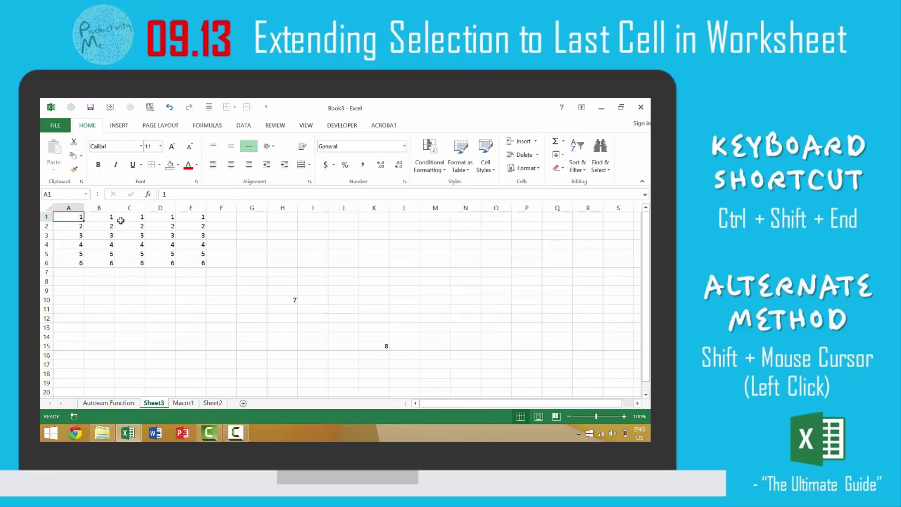
{"action": "key", "text": "ctrl+shift+End"}
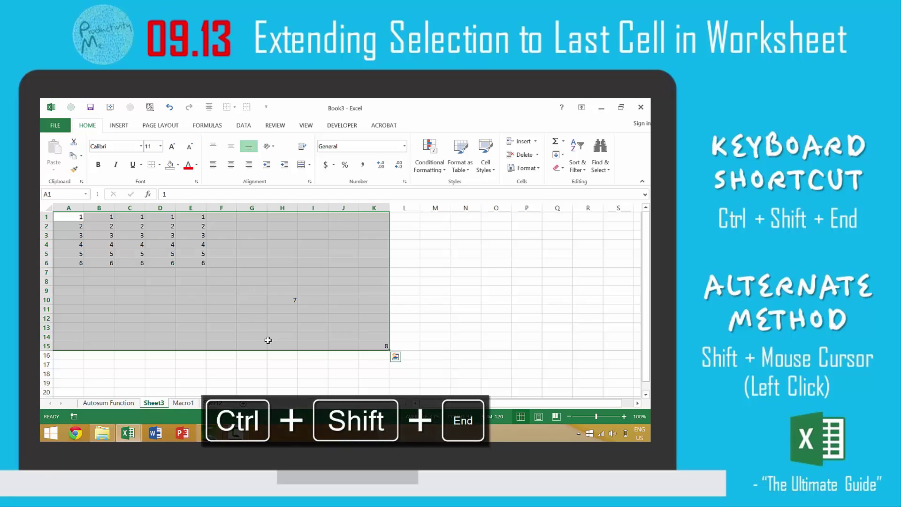
{"action": "left_click_drag", "start_coordinate": [330, 382], "coordinate": [396, 342]}
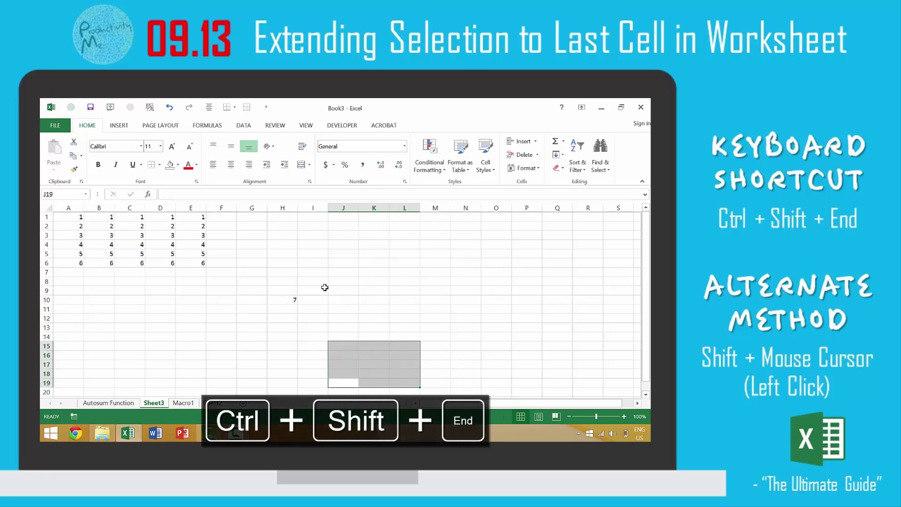
{"action": "left_click", "coordinate": [75, 217]}
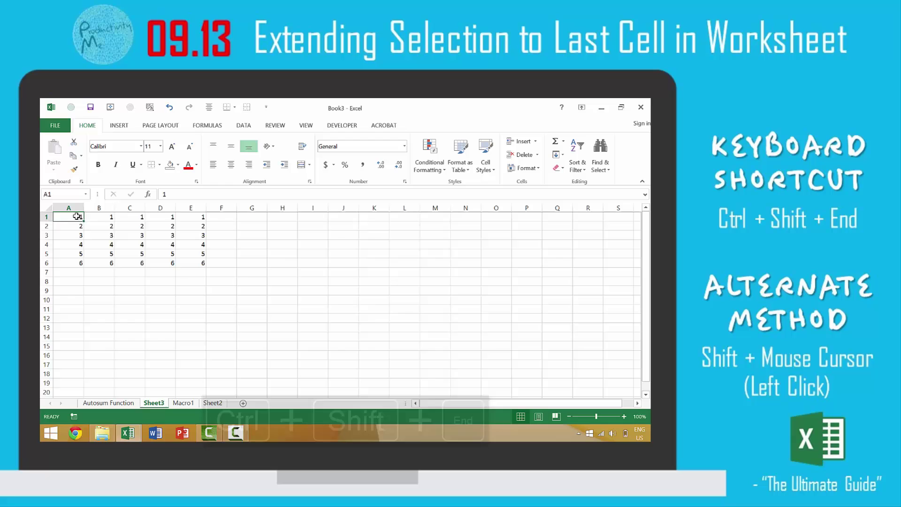
{"action": "key", "text": "ctrl+shift+End"}
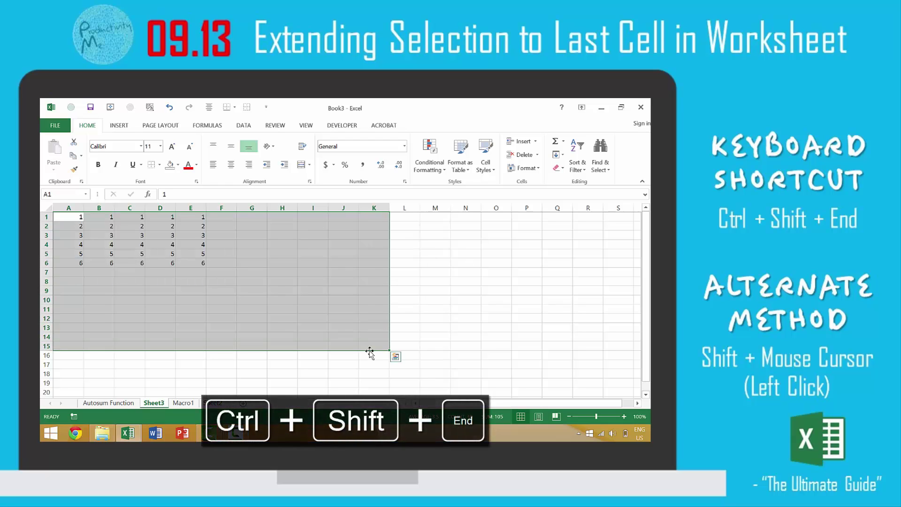